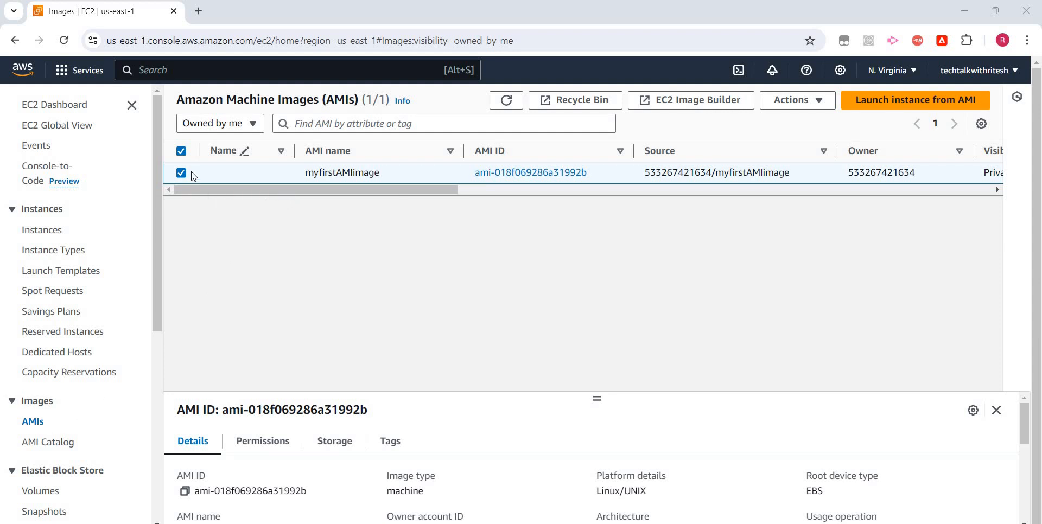
# Step: Duplicate the AMIs browser tab and open the launch form for a new EC2 instance in the copy
pyautogui.click(816, 108)
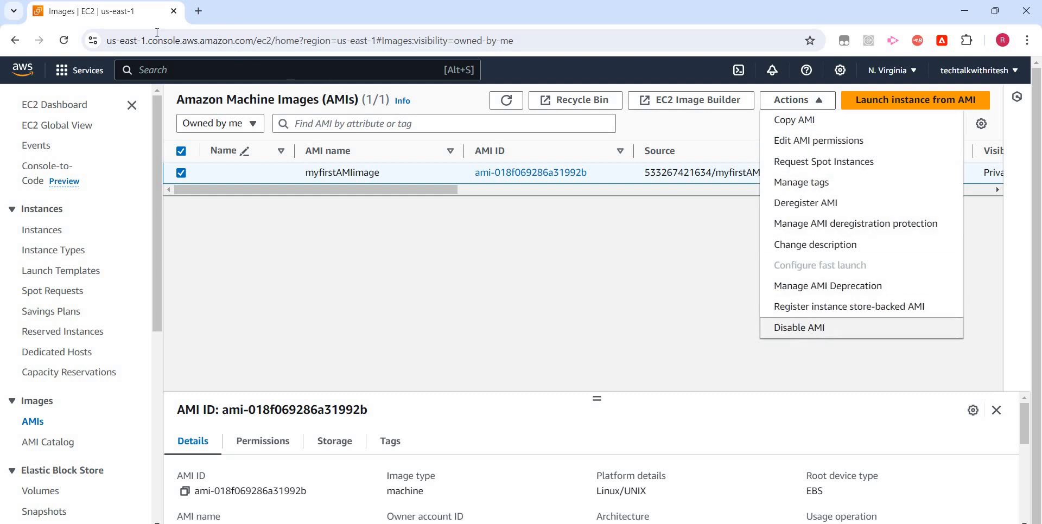
pyautogui.rightClick(157, 13)
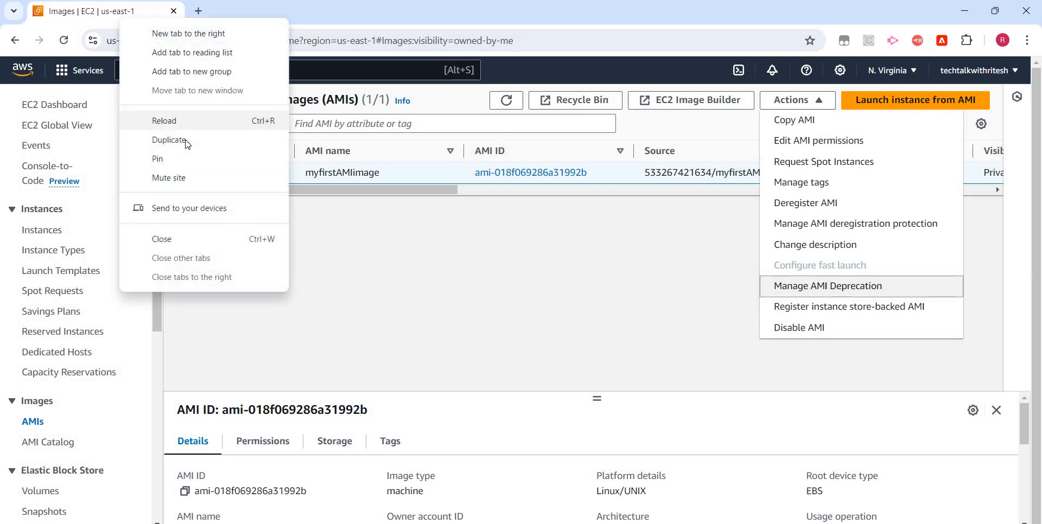
pyautogui.click(187, 141)
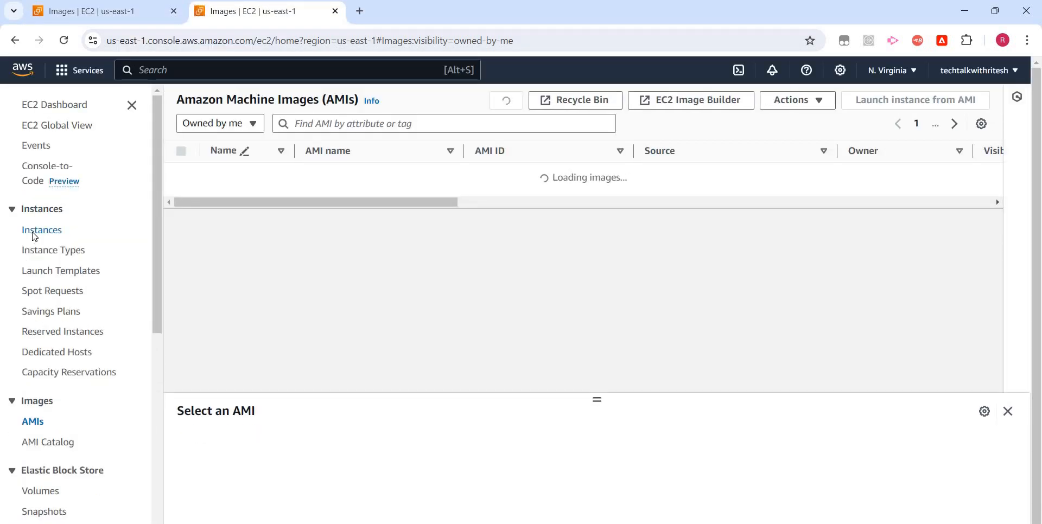
pyautogui.click(35, 231)
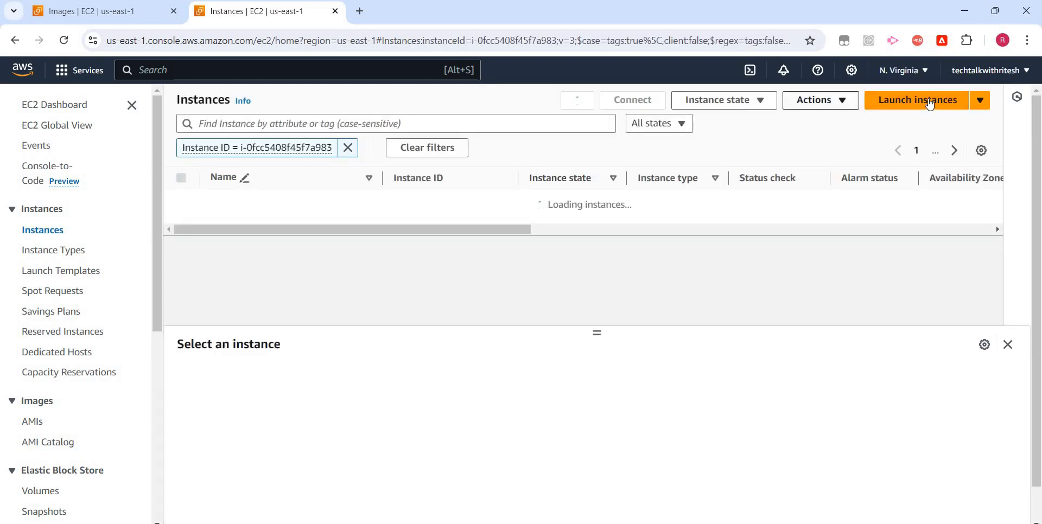
pyautogui.click(930, 103)
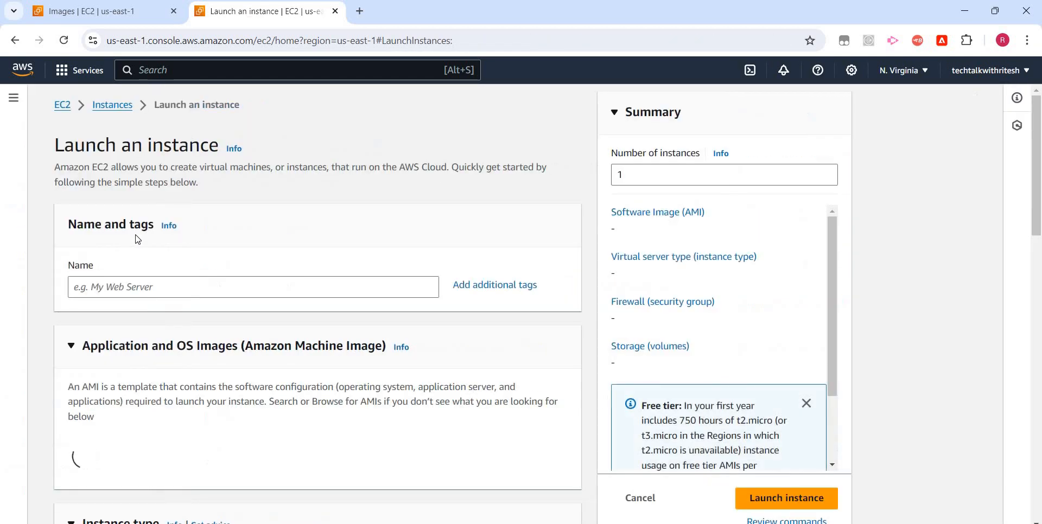
# Step: Display the AMIs owned by the account as the image source in the instance launch form
pyautogui.scroll(-2, 191, 285)
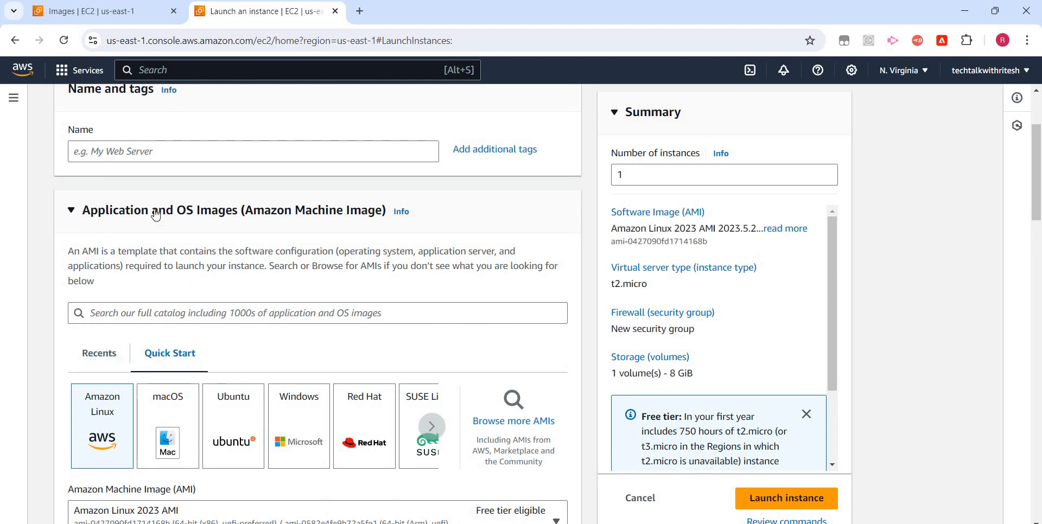
pyautogui.scroll(-2, 156, 215)
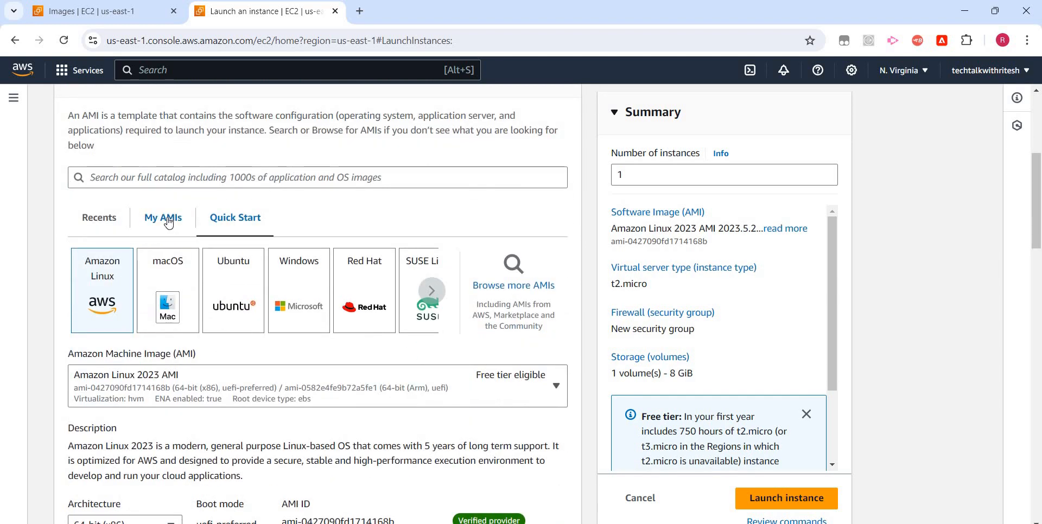
pyautogui.click(168, 223)
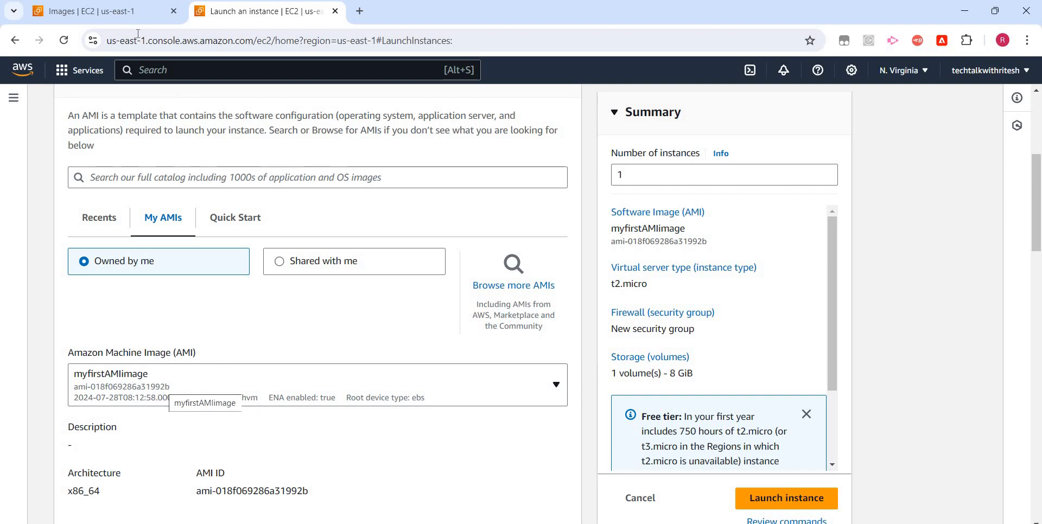
# Step: Disable the myfirstAMIimage AMI in the original tab and filter the AMI list to Disabled images
pyautogui.click(123, 20)
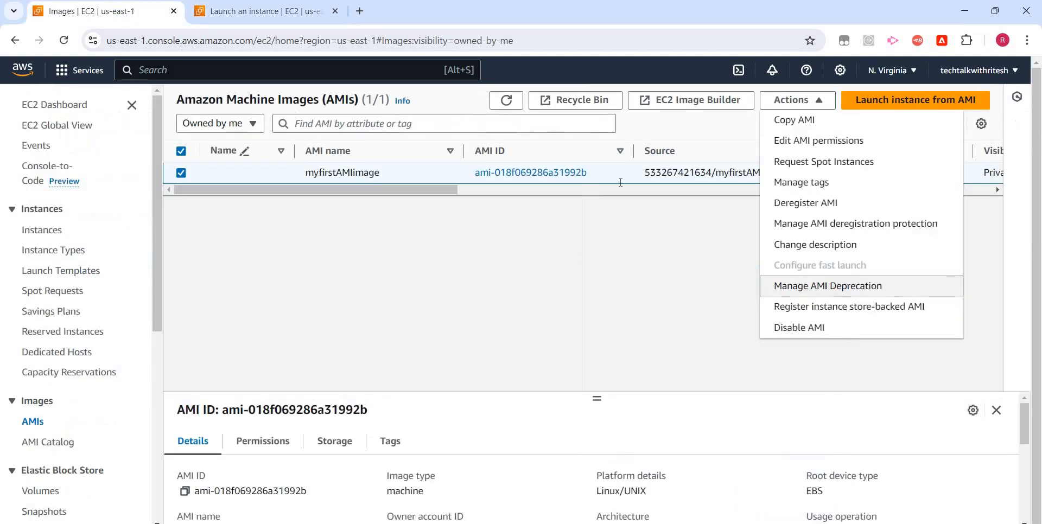
pyautogui.click(821, 332)
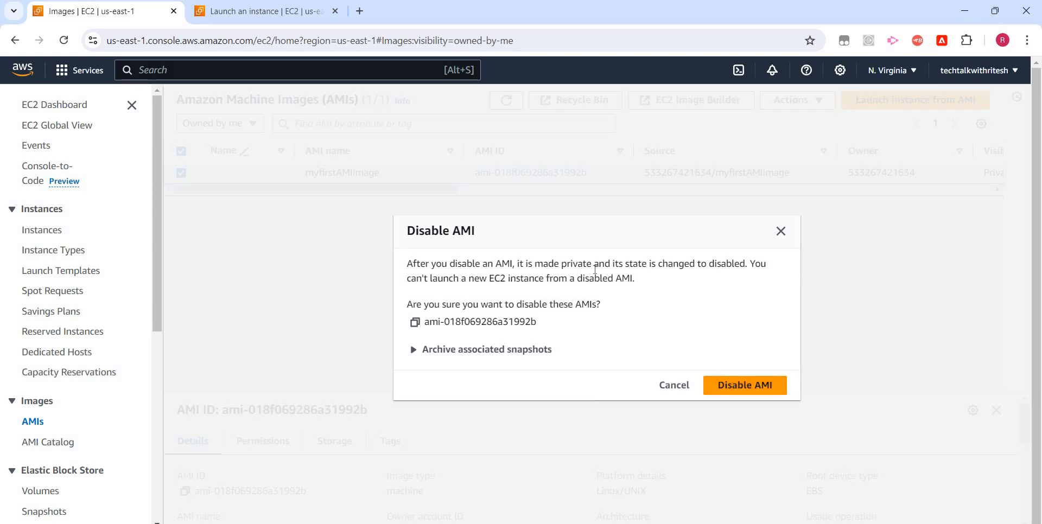
pyautogui.moveTo(594, 264); pyautogui.dragTo(548, 265)
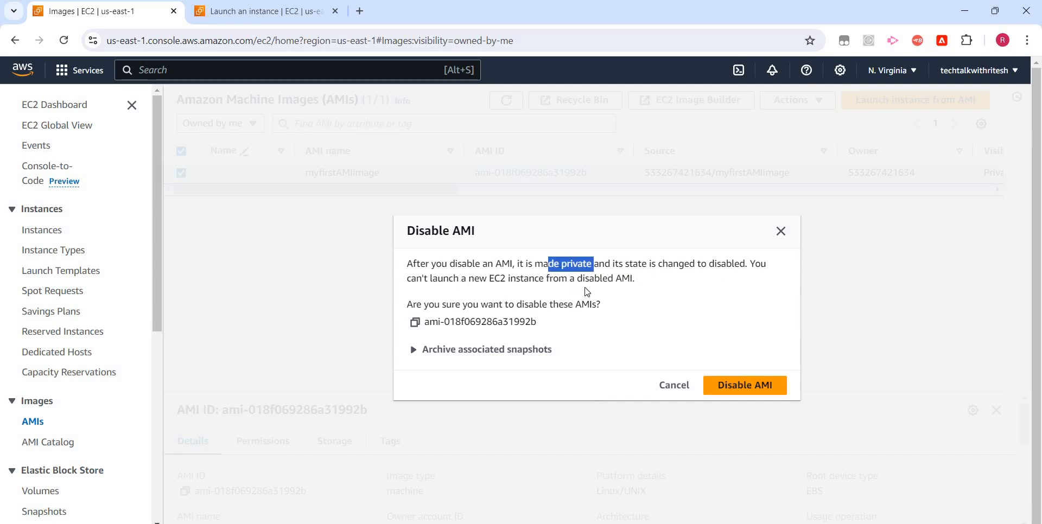
pyautogui.moveTo(487, 278); pyautogui.dragTo(636, 295)
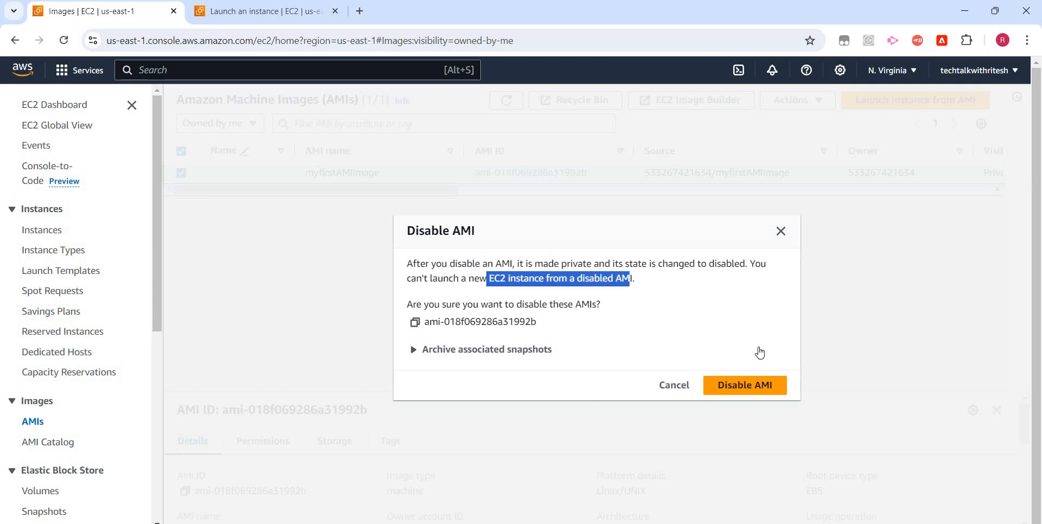
pyautogui.click(745, 388)
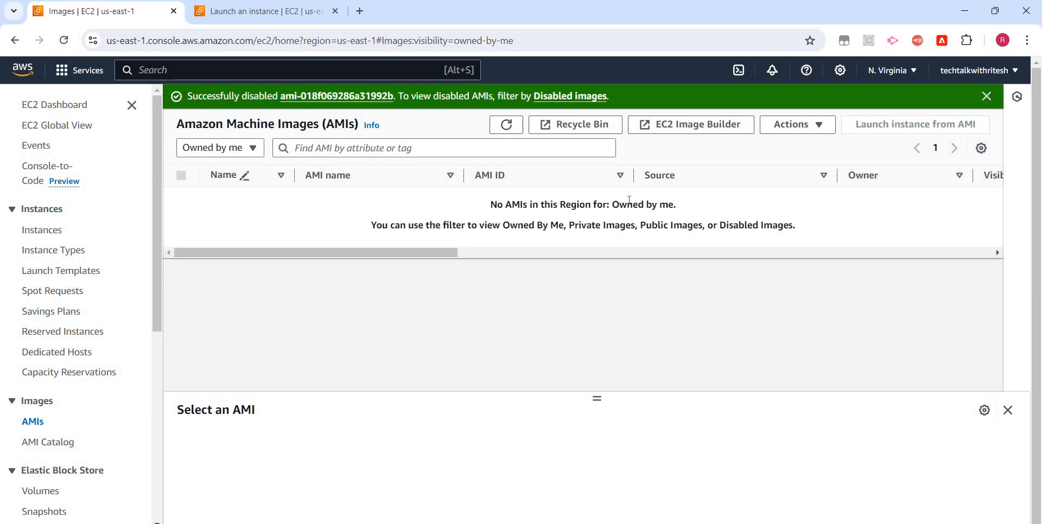
pyautogui.click(253, 150)
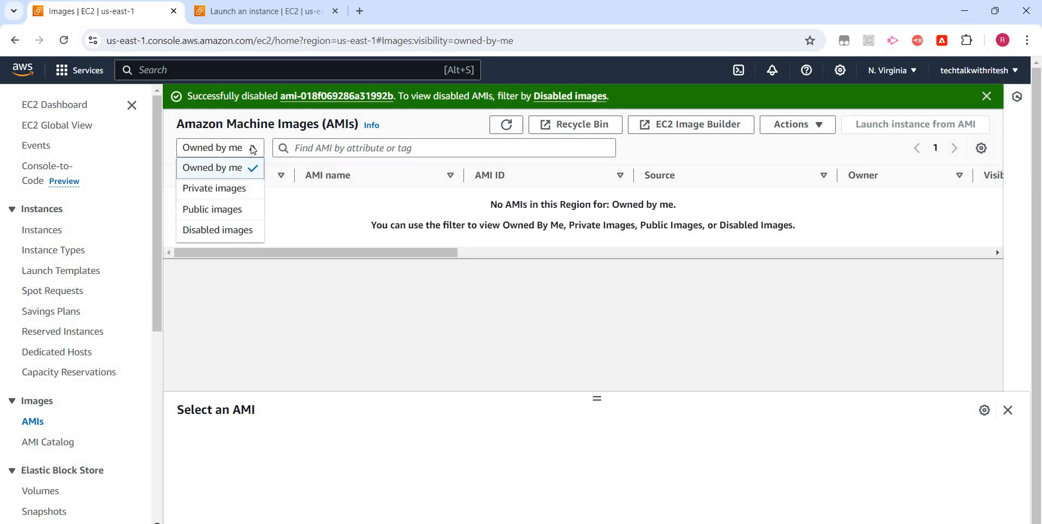
pyautogui.click(228, 234)
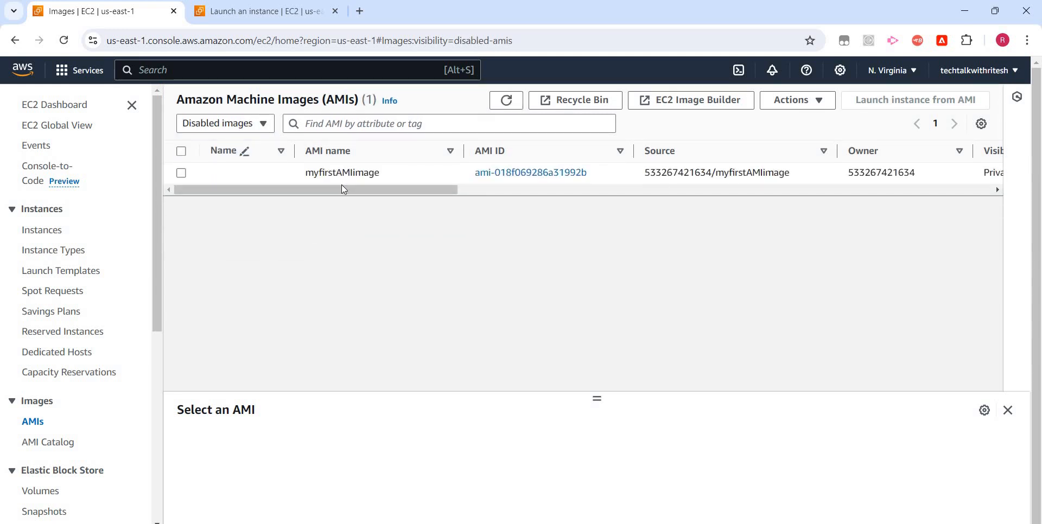
# Step: Reload the instance launch form and check whether its image section still offers the account's own AMIs
pyautogui.click(247, 17)
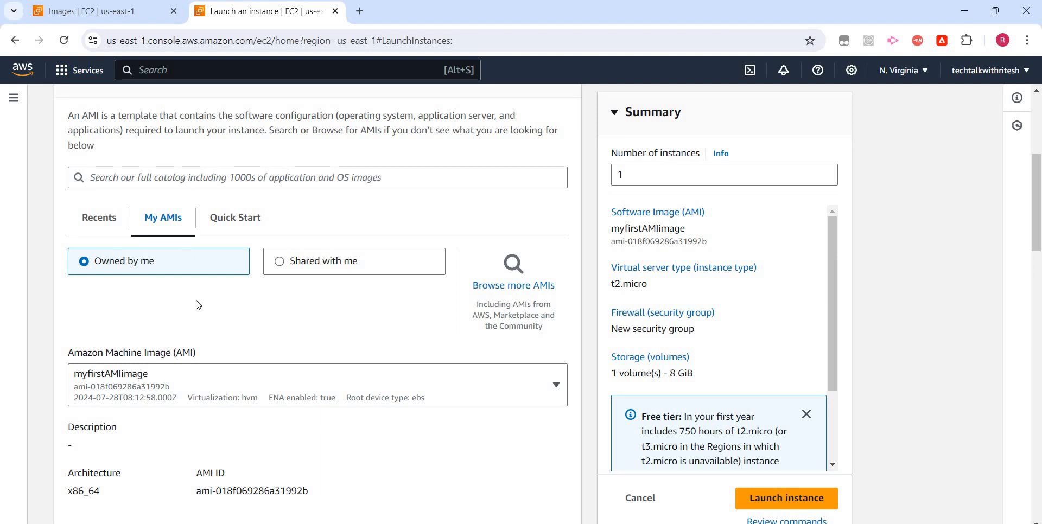
pyautogui.scroll(3, 179, 356)
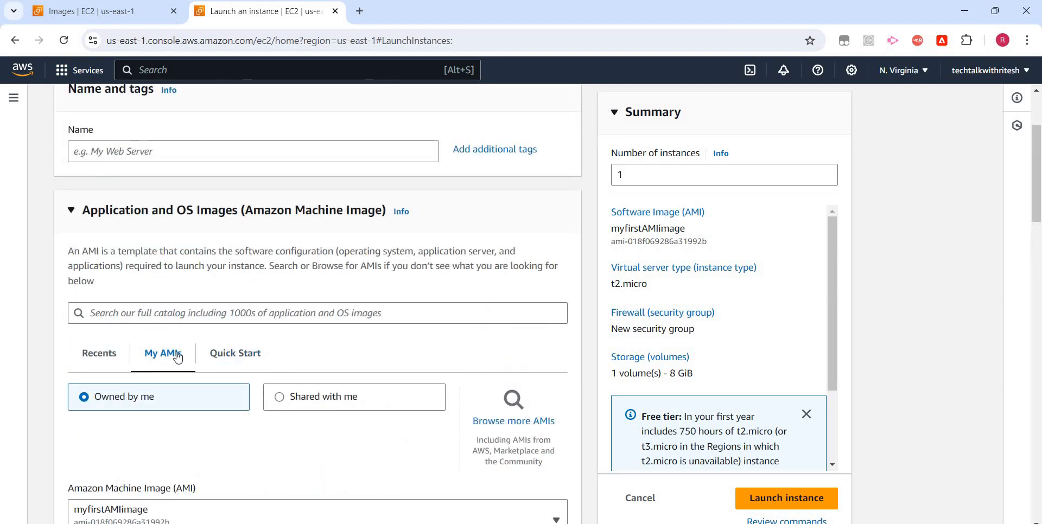
pyautogui.click(69, 46)
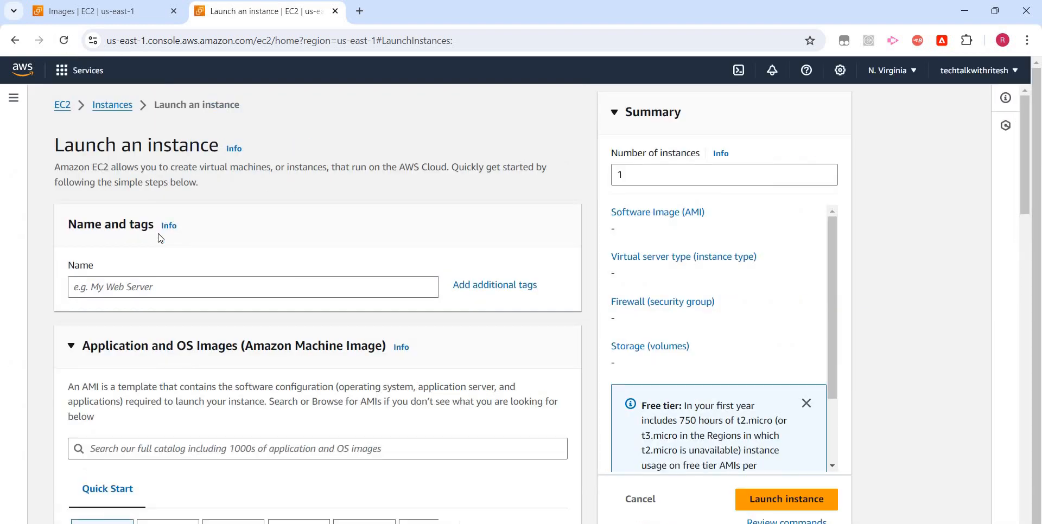
pyautogui.scroll(-3, 161, 239)
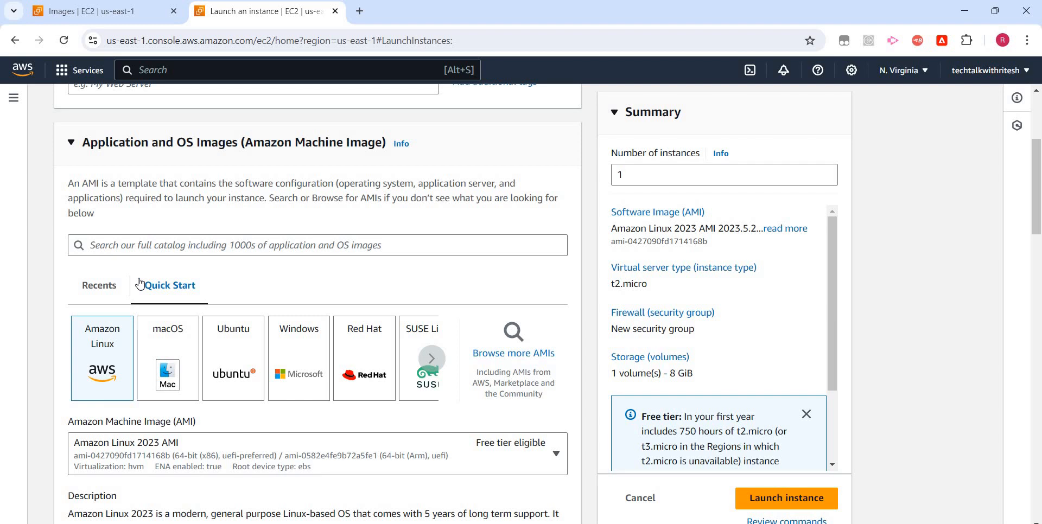
# Step: Enable the disabled myfirstAMIimage AMI again from the AMI list in the original tab
pyautogui.click(120, 19)
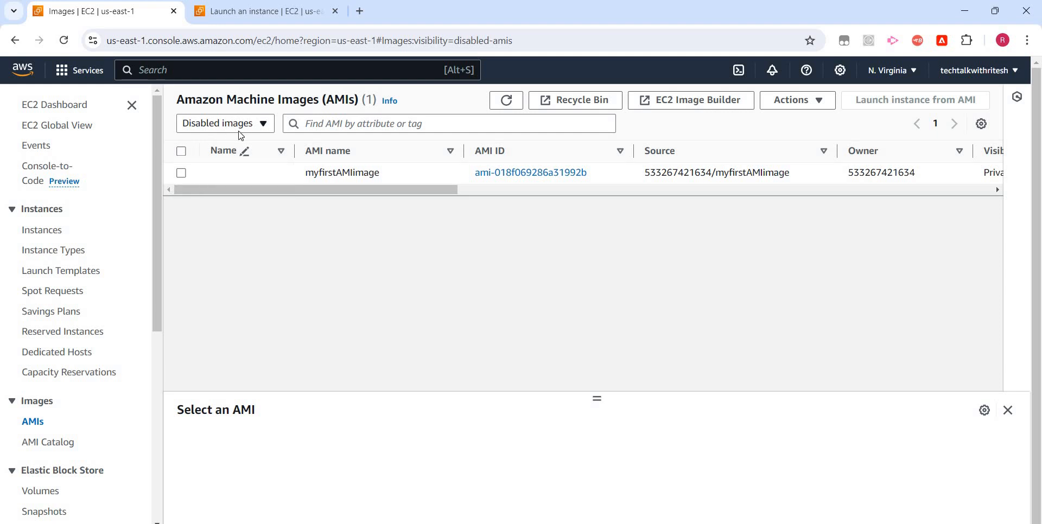
pyautogui.click(182, 173)
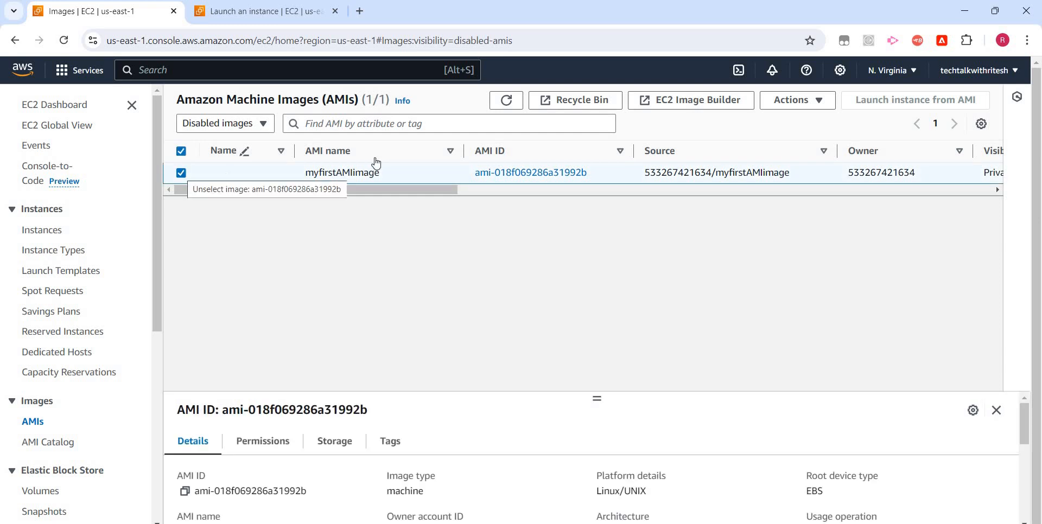
pyautogui.click(818, 108)
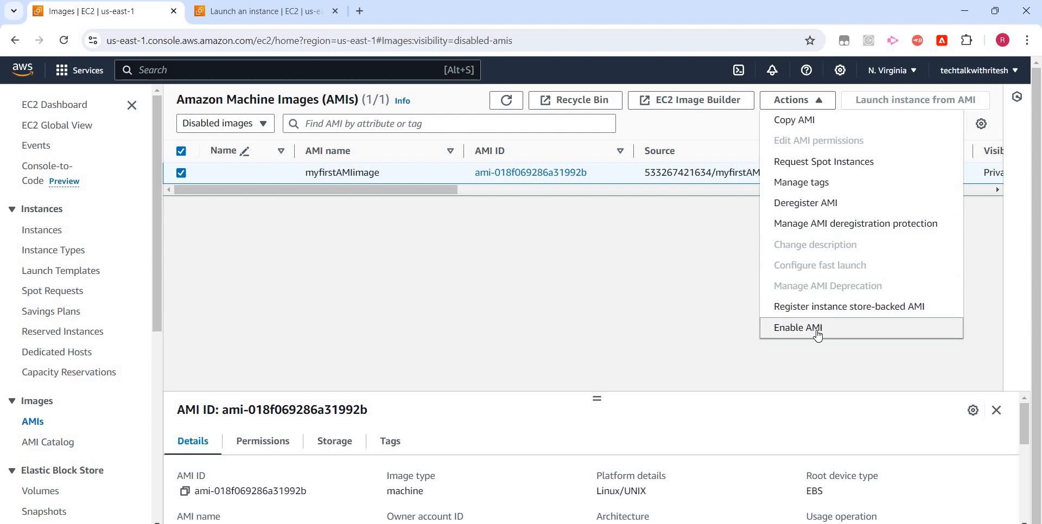
pyautogui.click(818, 335)
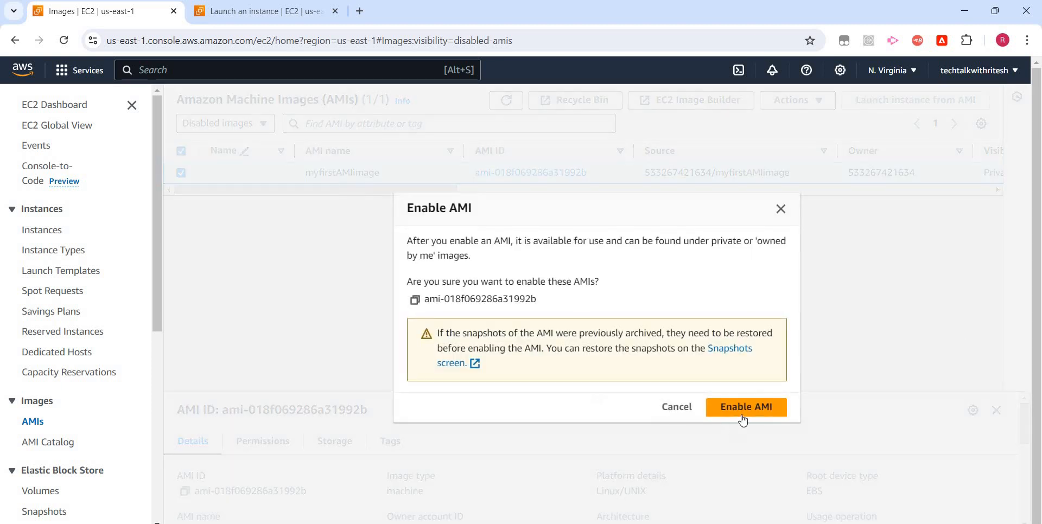
pyautogui.click(744, 410)
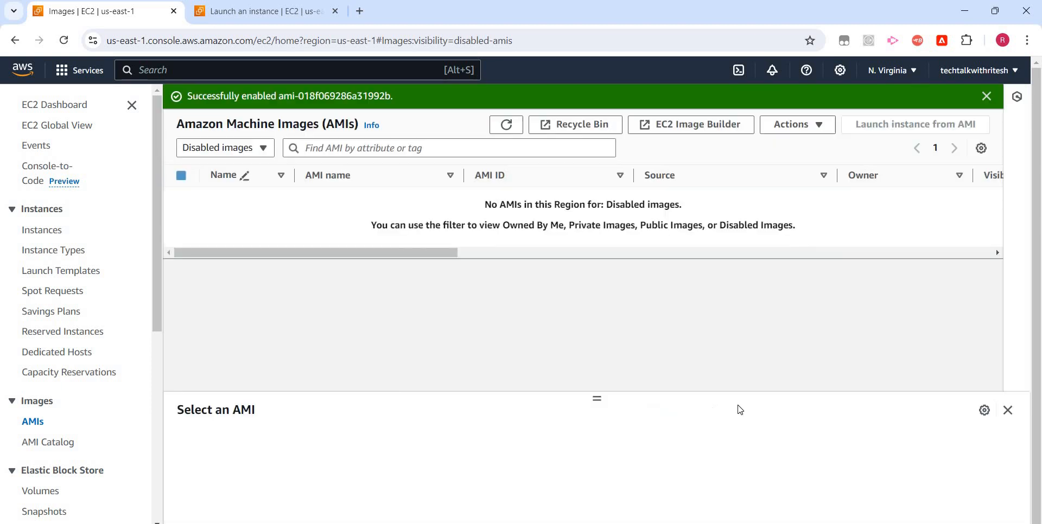
# Step: Filter the AMI list to Owned by me and examine the image's visibility and status
pyautogui.click(253, 154)
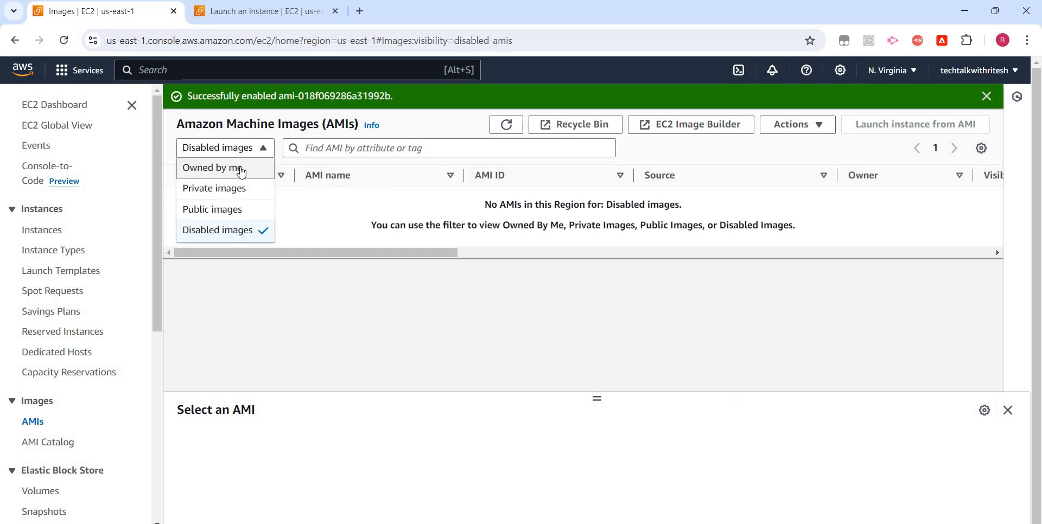
pyautogui.click(241, 172)
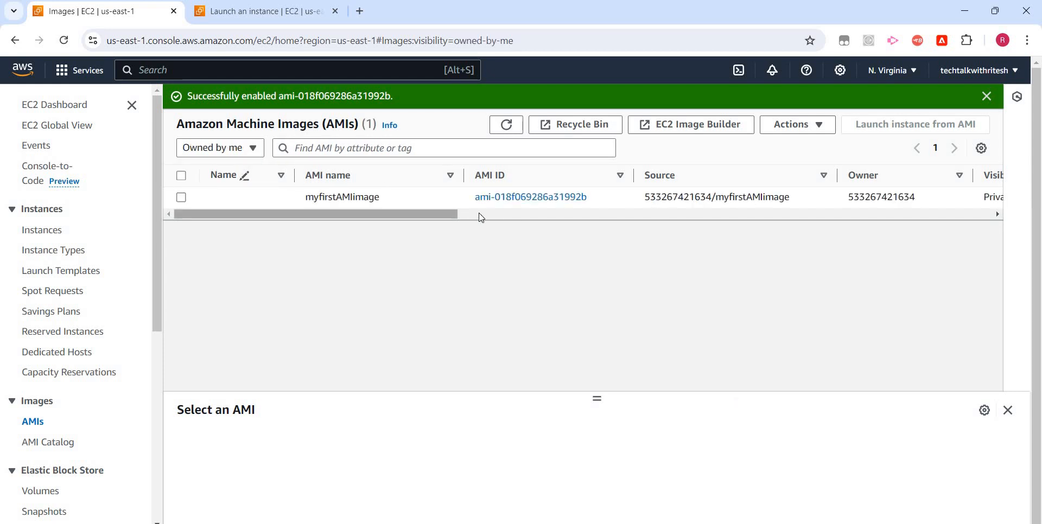
pyautogui.hscroll(3, 510, 216)
pyautogui.hscroll(3, 579, 225)
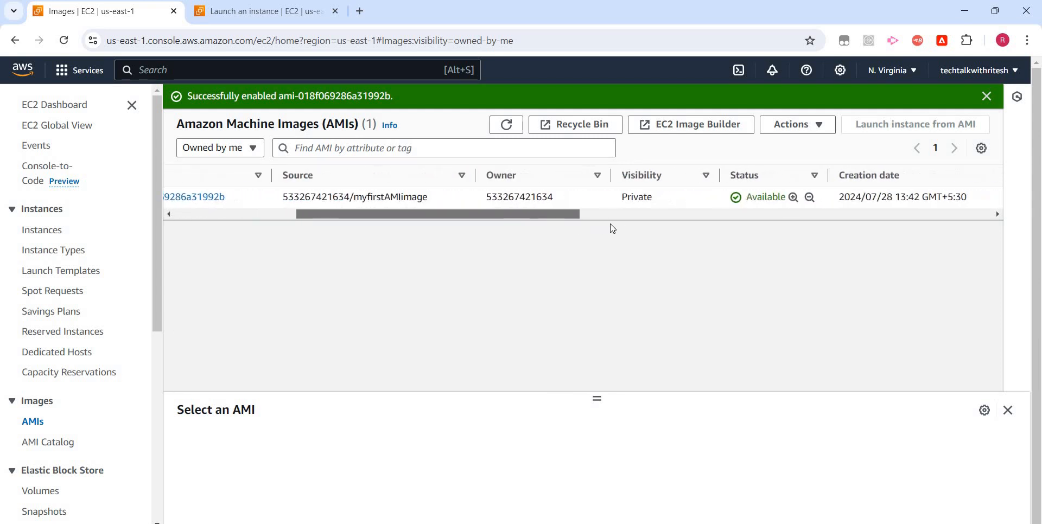
pyautogui.hscroll(3, 613, 229)
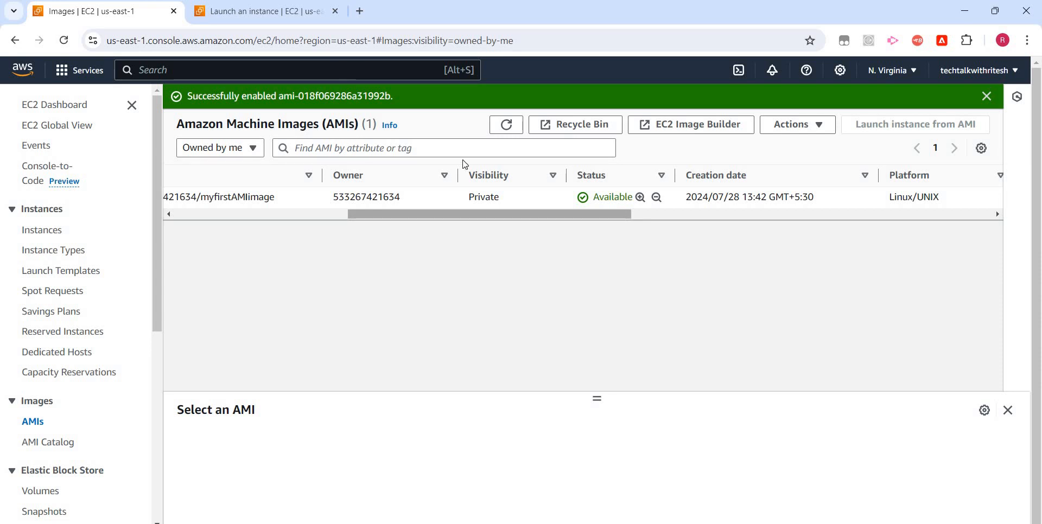
# Step: Reload the instance launch form again and show My AMIs to check the re-enabled image's availability
pyautogui.click(252, 13)
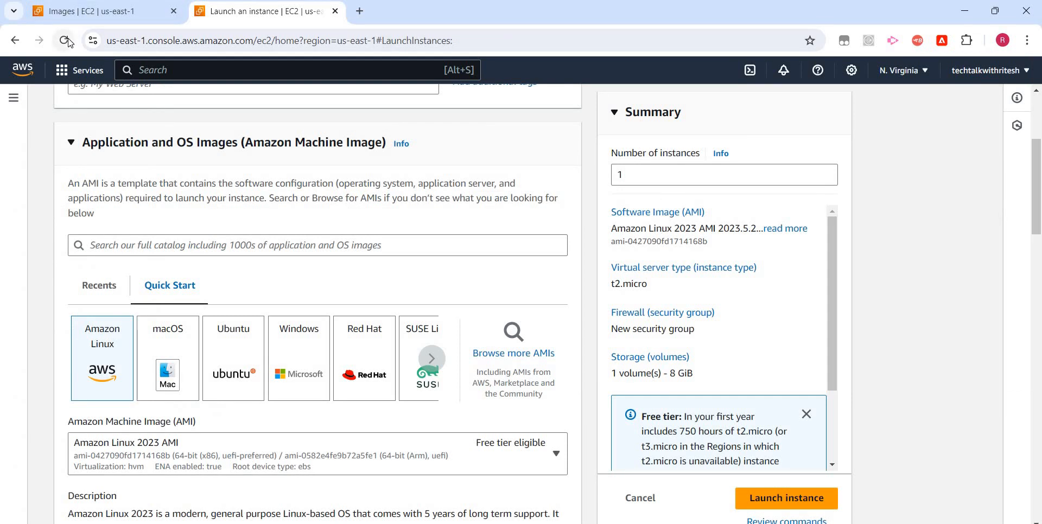
pyautogui.click(64, 41)
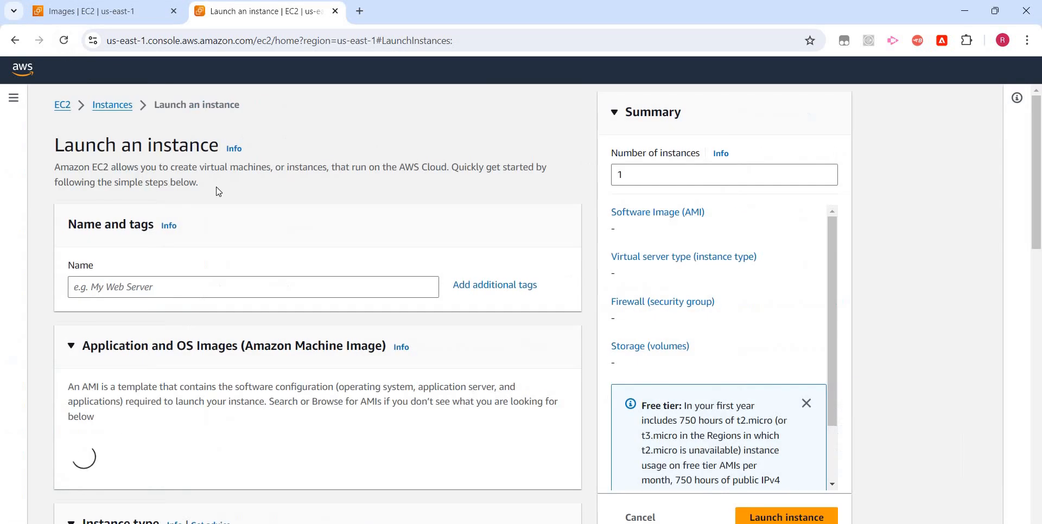
pyautogui.scroll(-3, 228, 224)
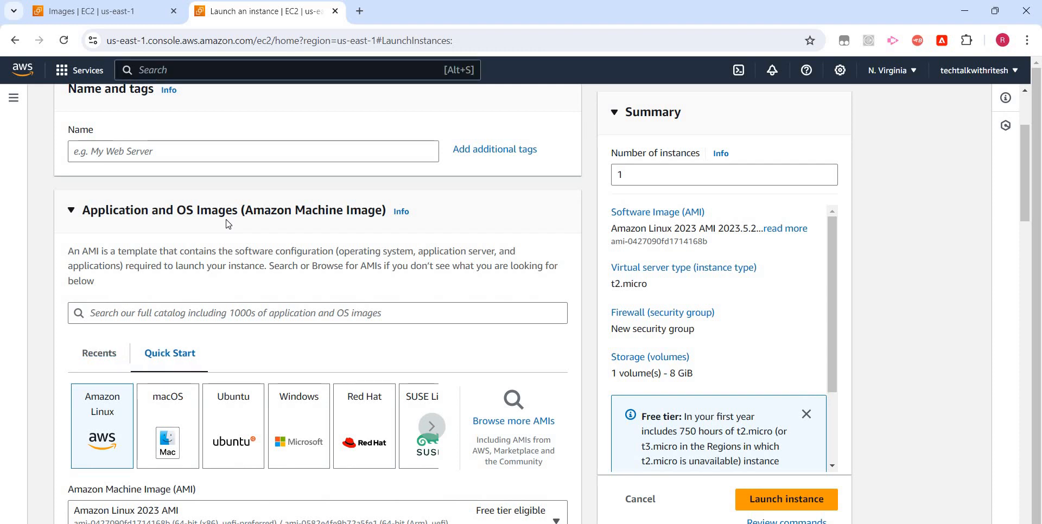
pyautogui.click(163, 354)
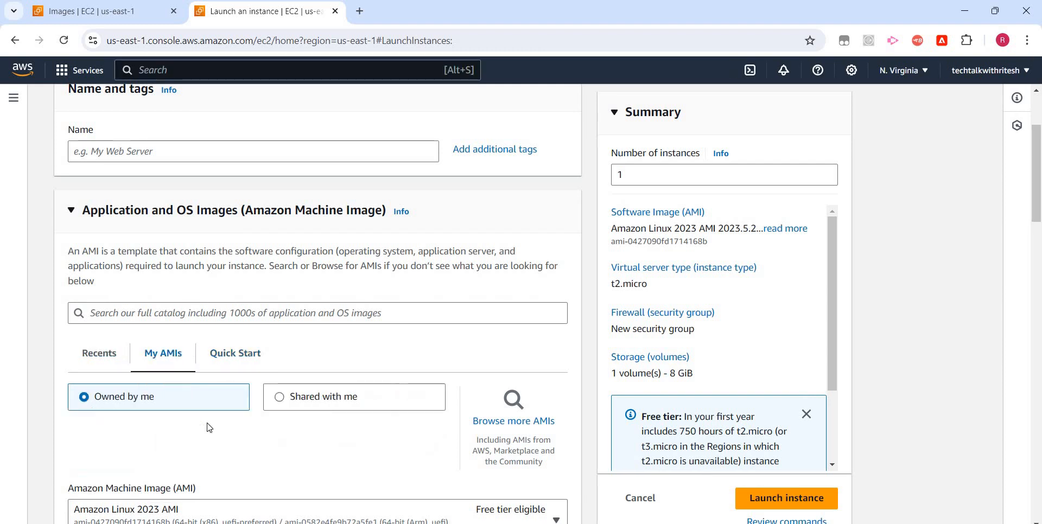
# Step: Return to the AMI list in the original tab and deregister the myfirstAMIimage AMI
pyautogui.click(132, 8)
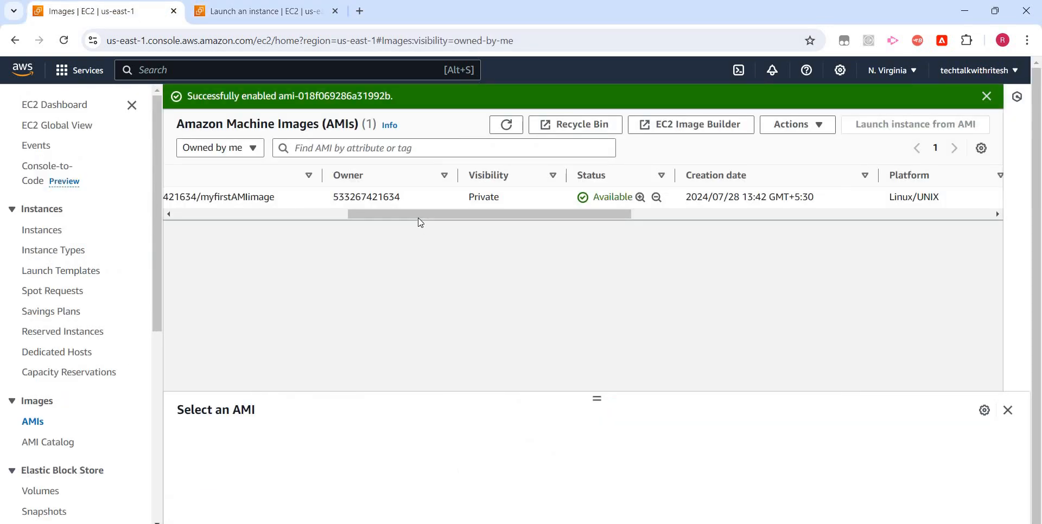
pyautogui.moveTo(358, 215); pyautogui.dragTo(208, 231)
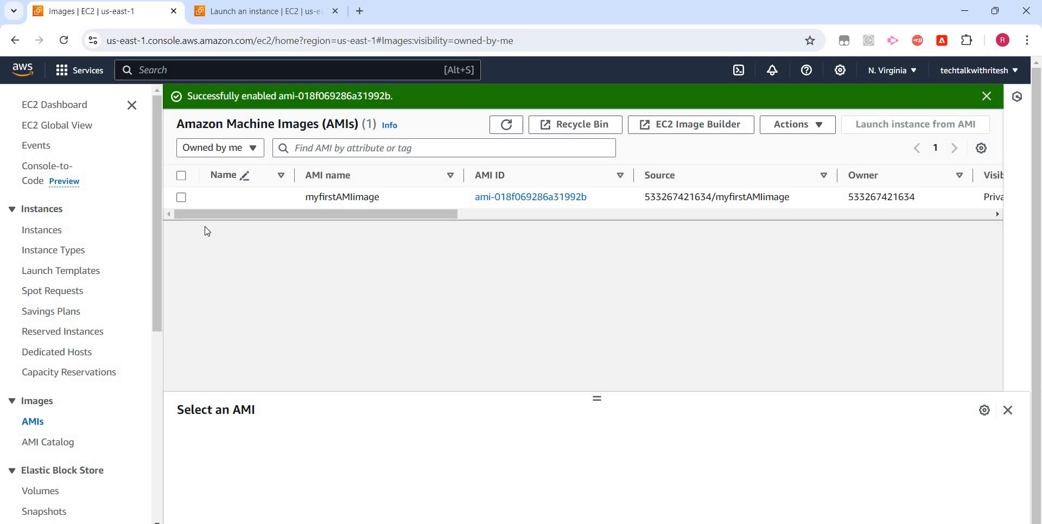
pyautogui.click(182, 198)
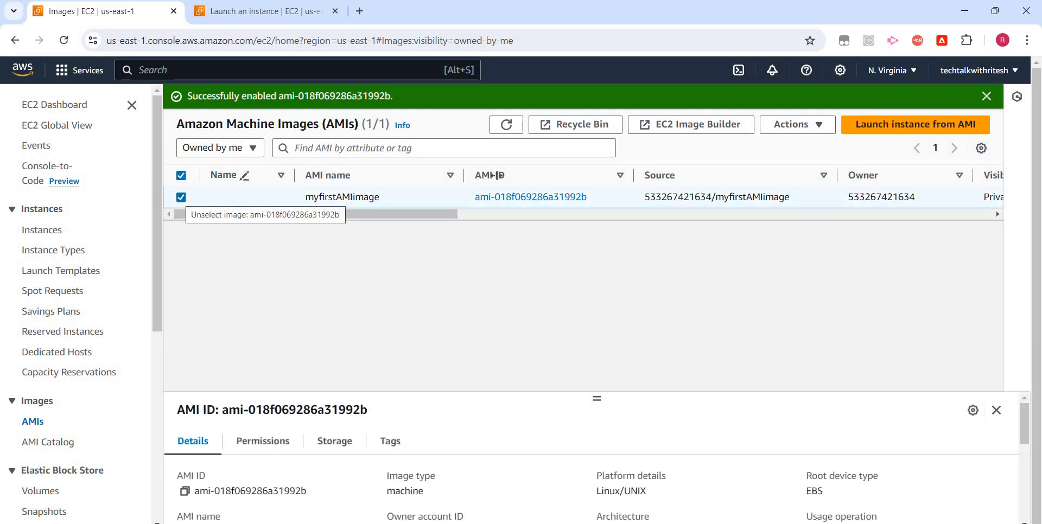
pyautogui.click(806, 126)
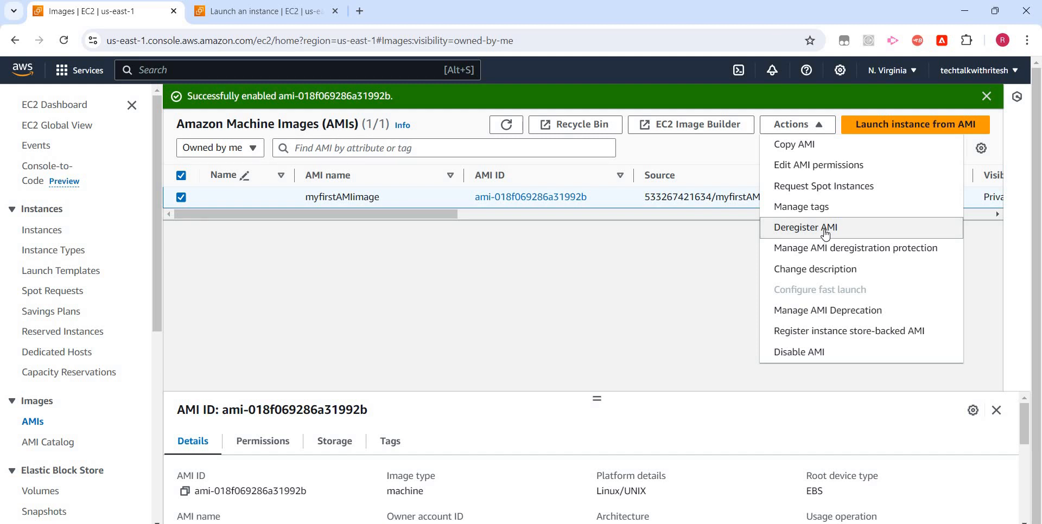
pyautogui.click(825, 234)
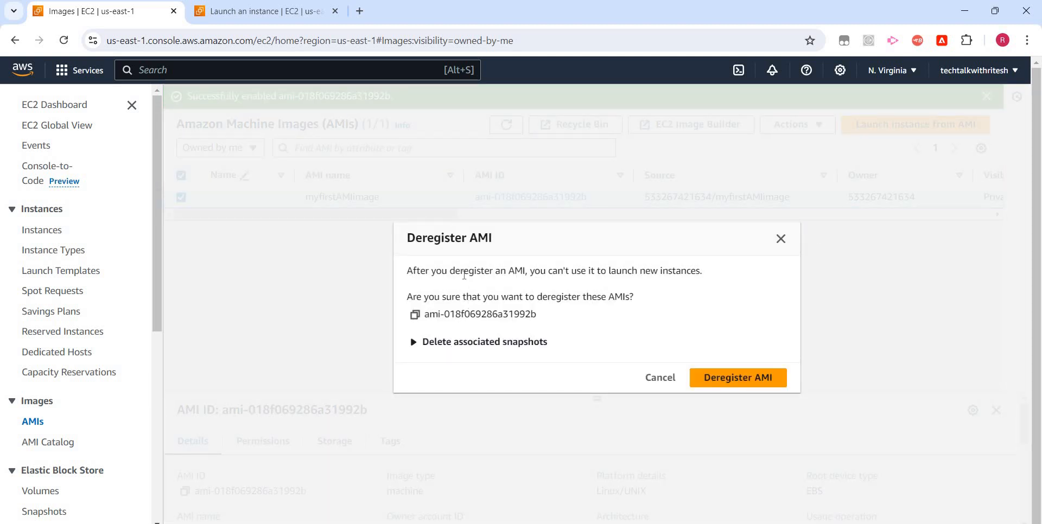
pyautogui.moveTo(477, 270); pyautogui.dragTo(515, 271)
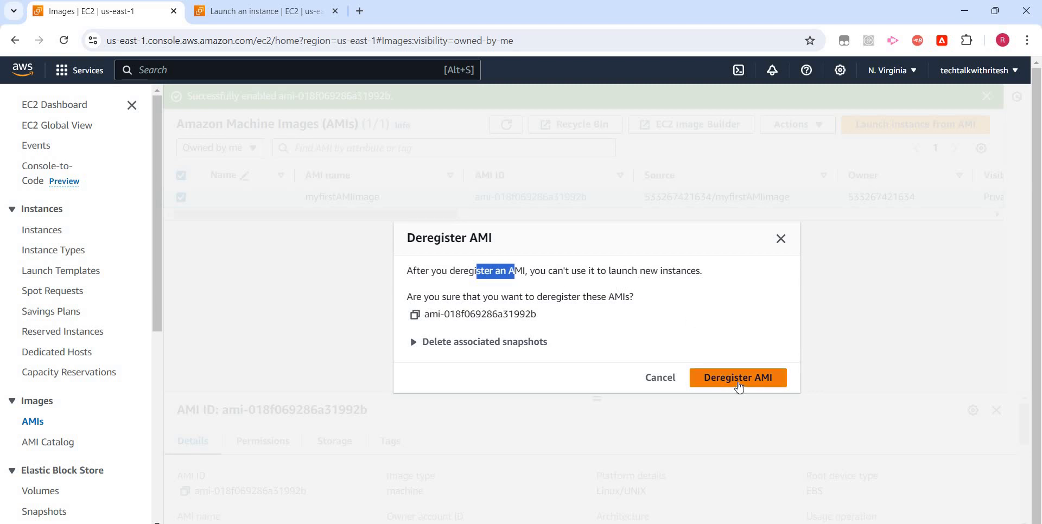
pyautogui.click(739, 380)
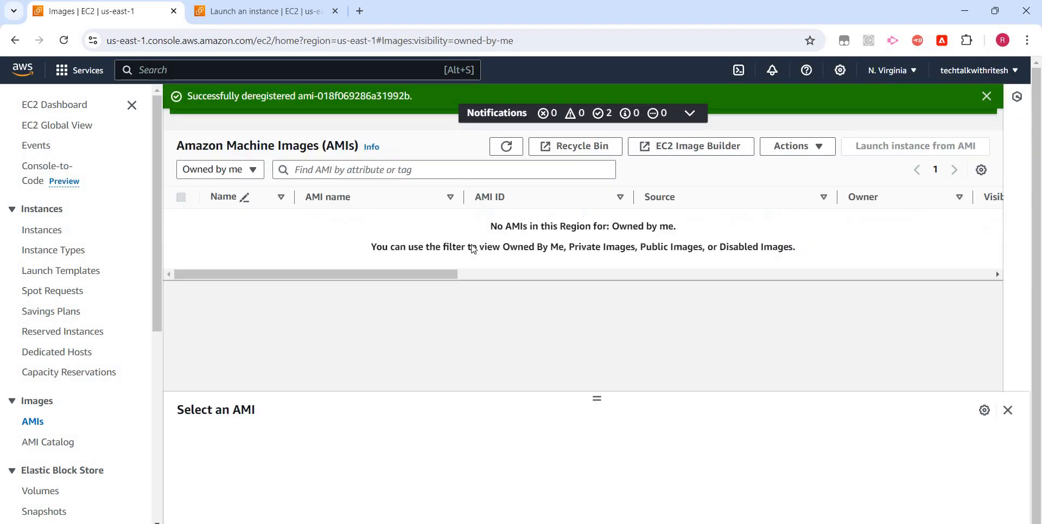
# Step: Filter the AMI list by Disabled images and by Private images to check for the deregistered AMI
pyautogui.click(220, 169)
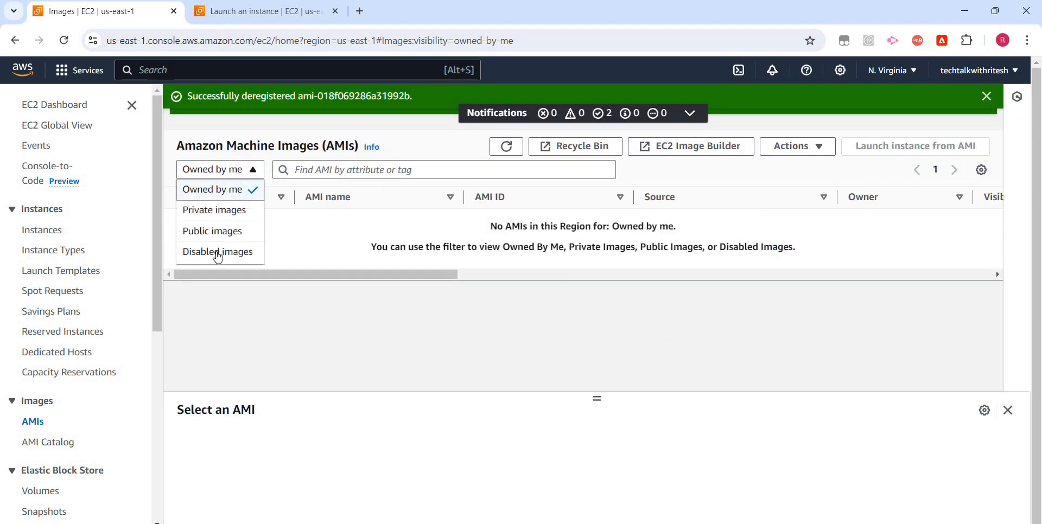
pyautogui.click(217, 253)
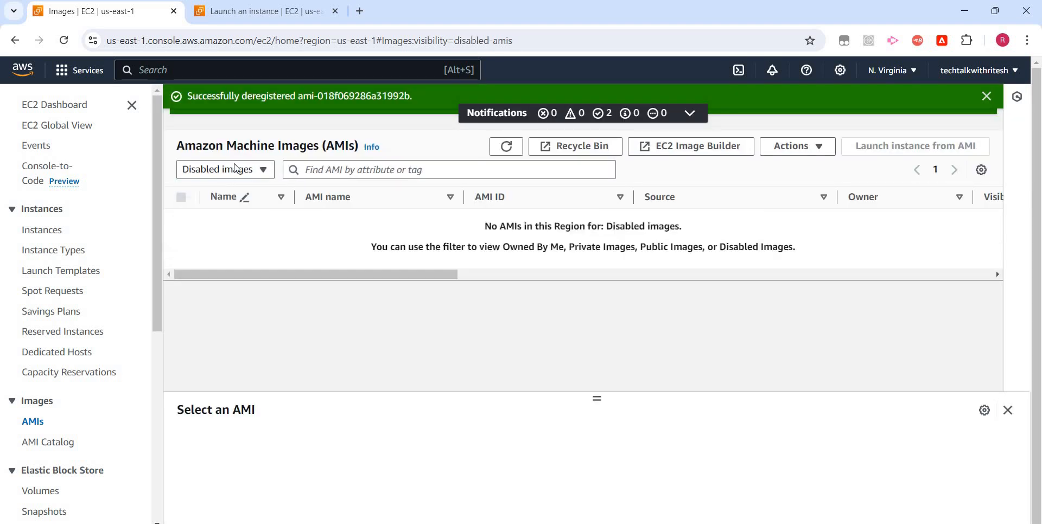
pyautogui.click(235, 164)
pyautogui.click(220, 212)
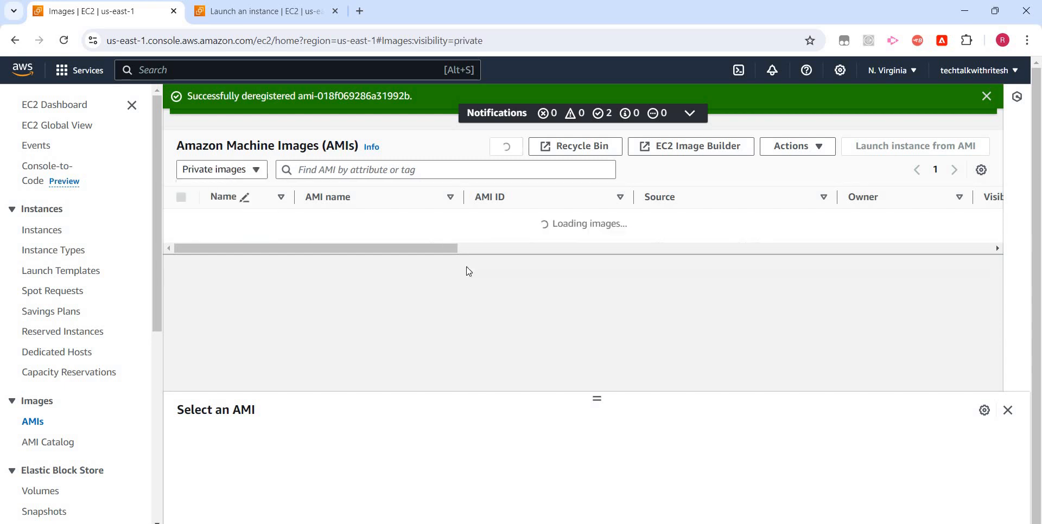